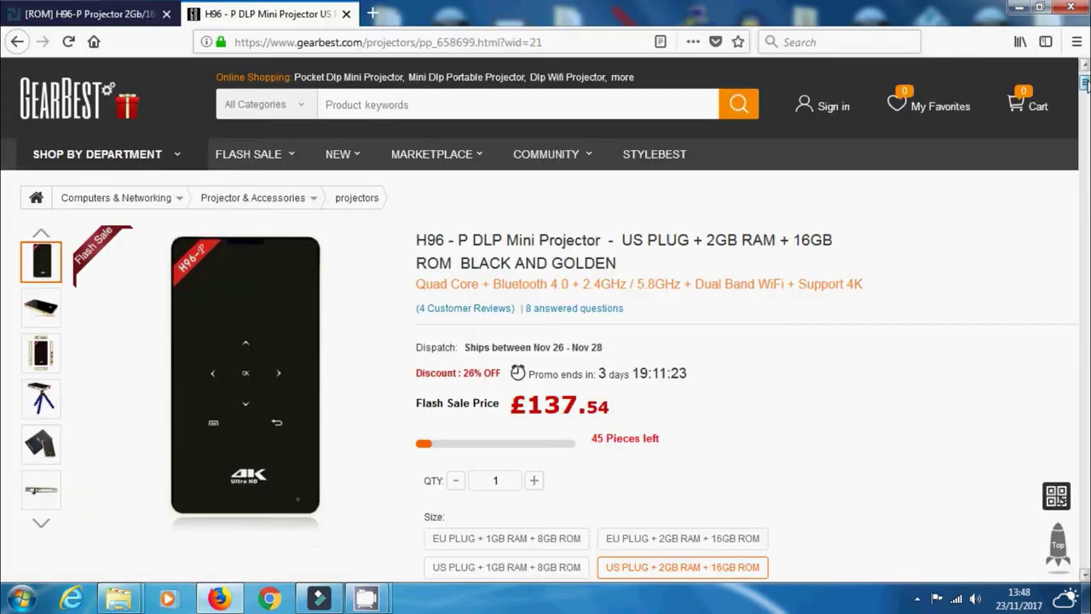
# Examine the product options, specifications and description images on the GearBest page for the H96-P DLP Mini Projector.
pyautogui.scroll(-5, 546, 324)
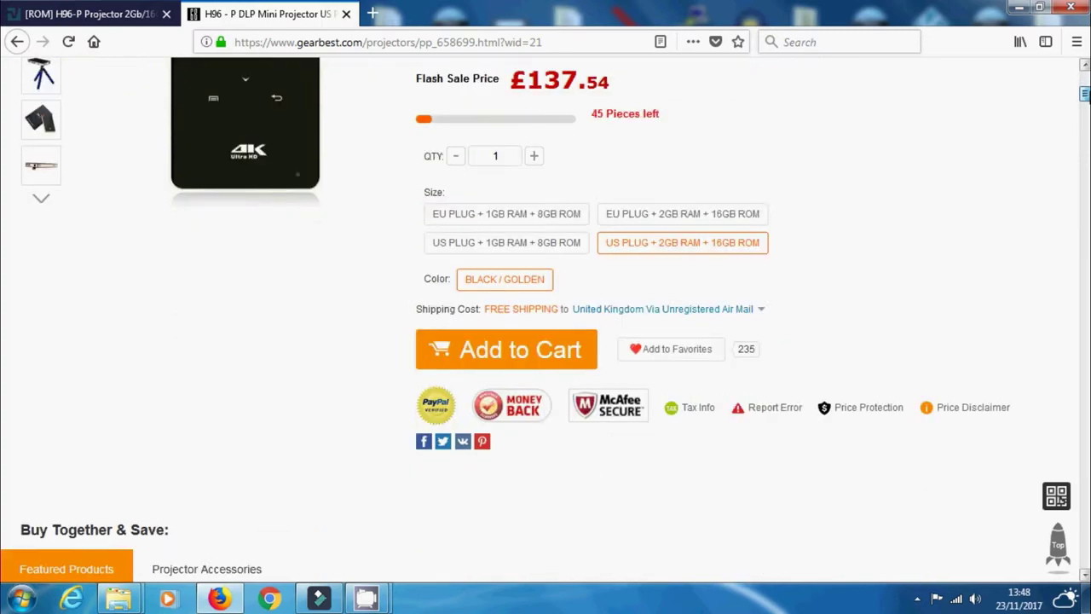
pyautogui.scroll(-10, 545, 320)
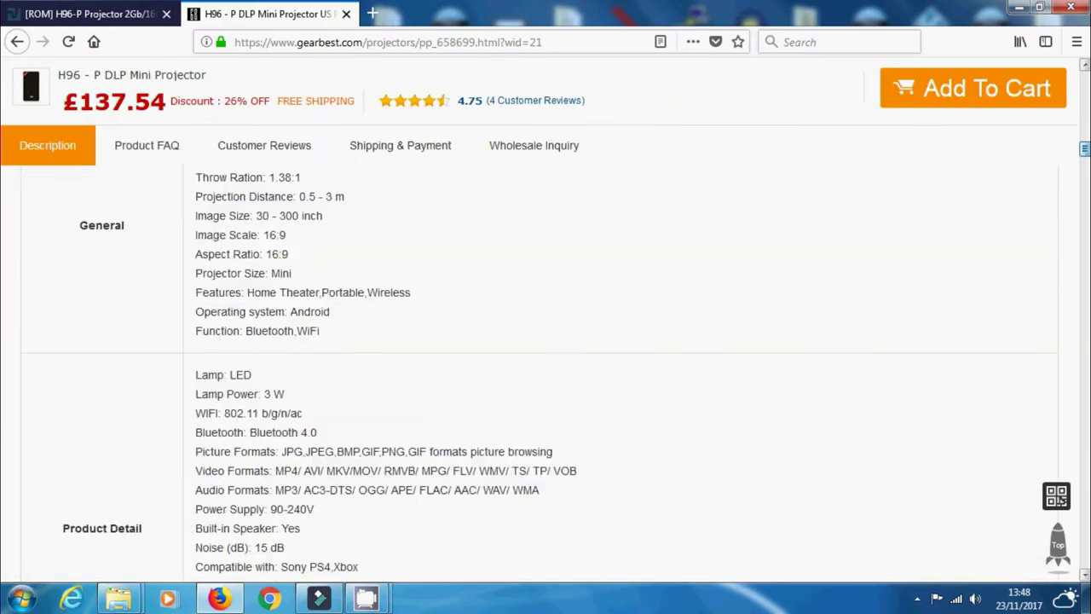
pyautogui.scroll(3, 546, 367)
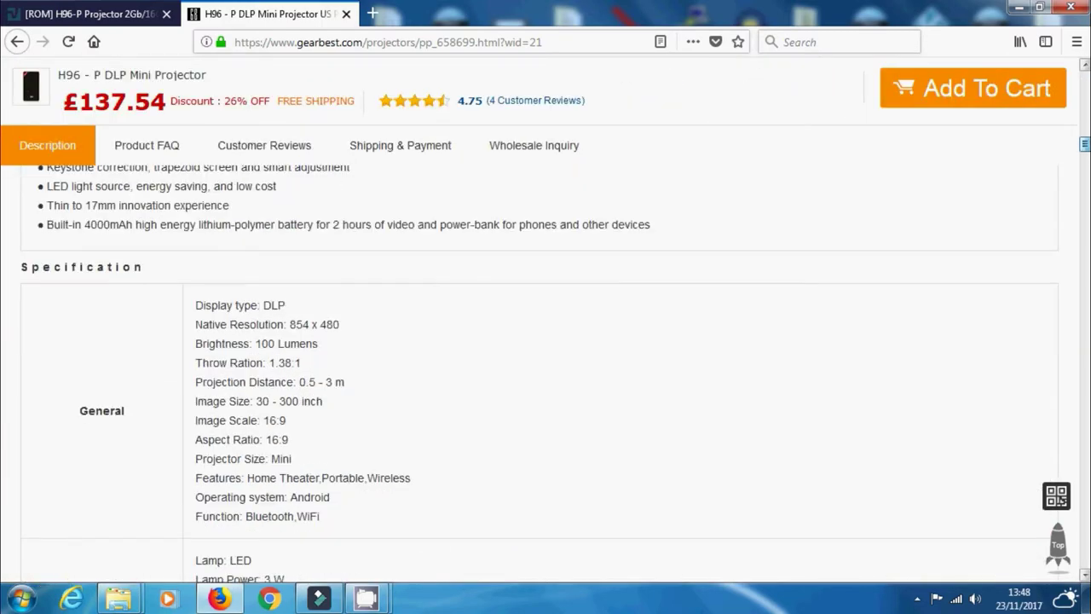
pyautogui.scroll(-9, 545, 341)
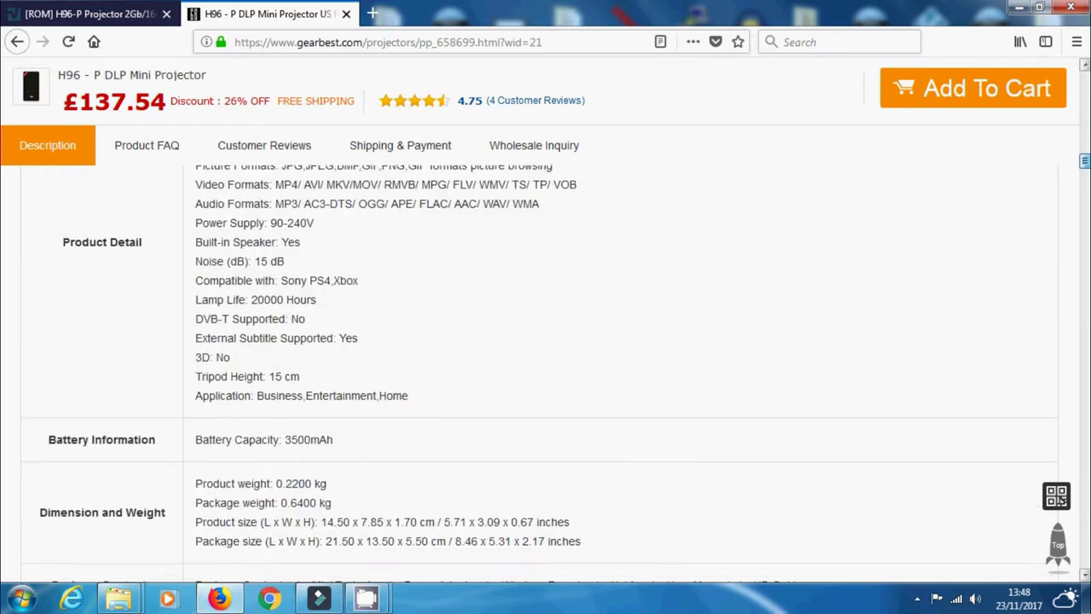
pyautogui.scroll(-10, 545, 341)
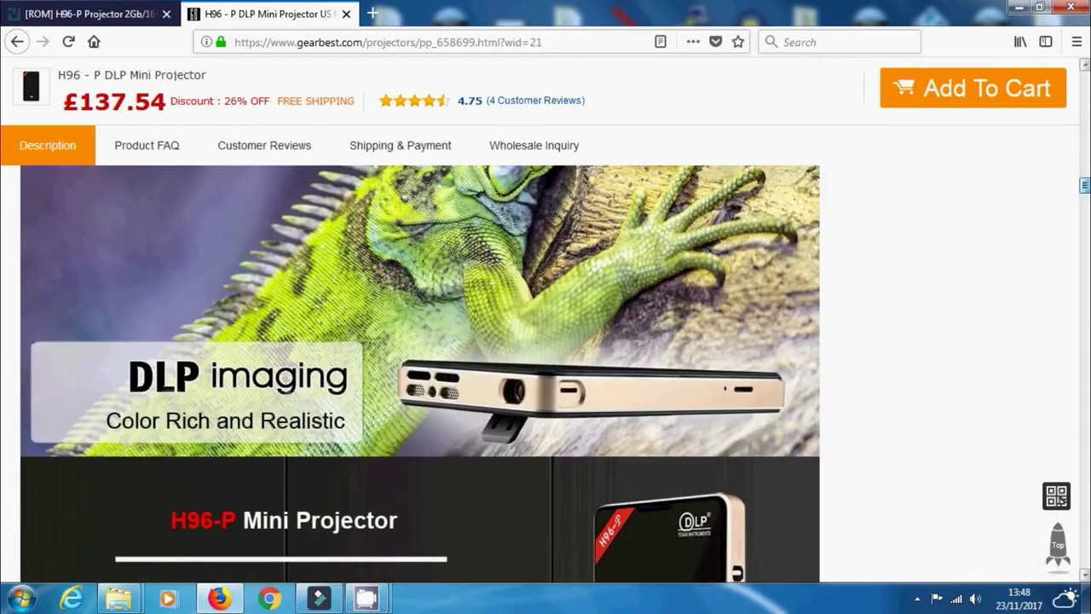
pyautogui.scroll(-5, 679, 385)
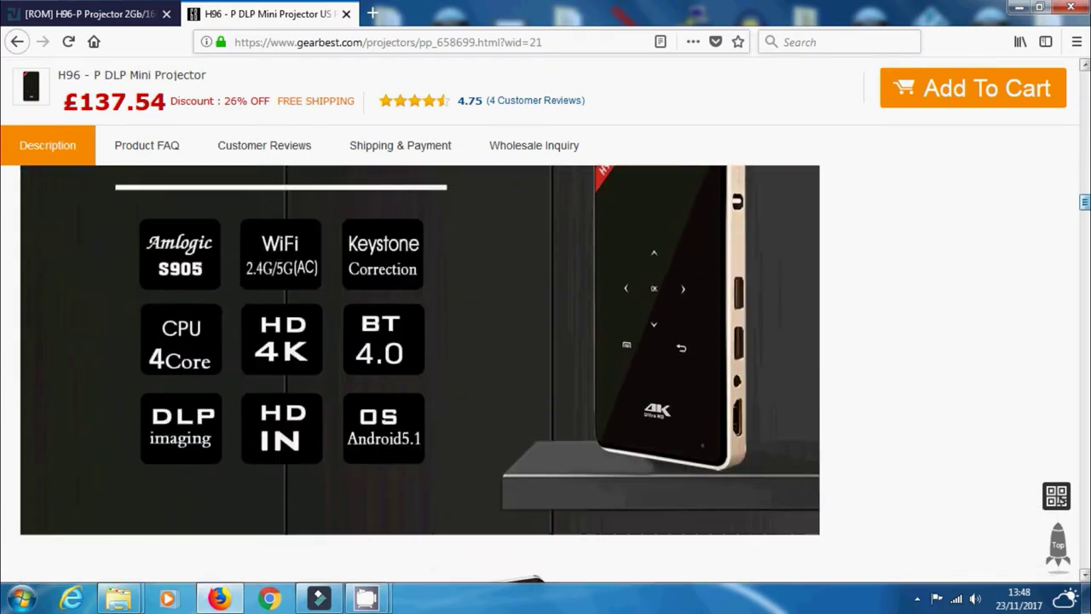
pyautogui.scroll(-8, 545, 375)
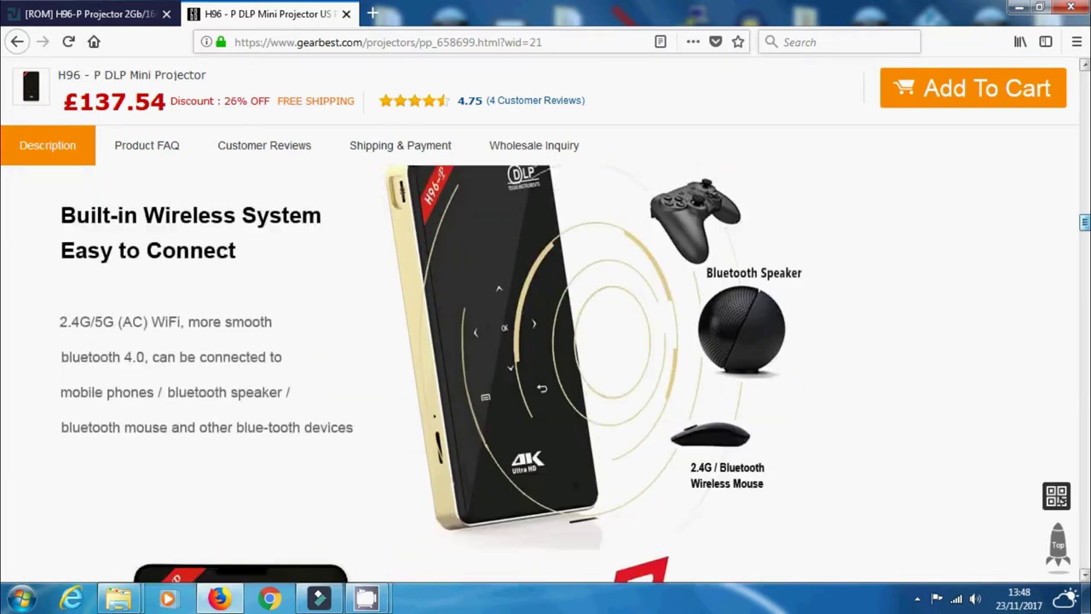
pyautogui.moveTo(1084, 241); pyautogui.dragTo(1072, 399)
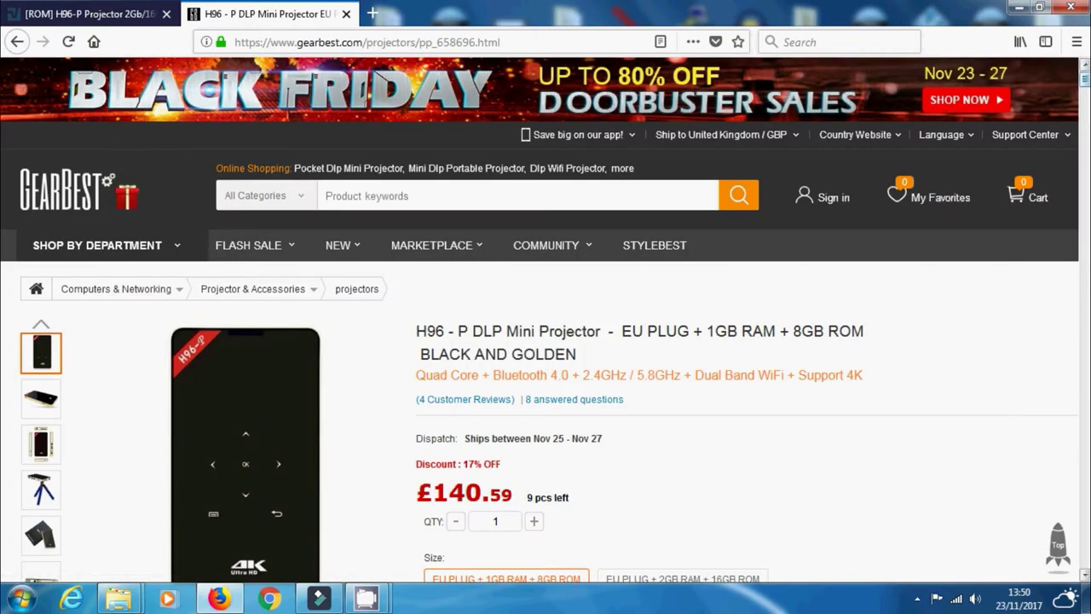
# Browse the enlarged product photos of the EU plug H96-P projector, starting with the tripod picture, and close the gallery.
pyautogui.moveTo(1084, 75); pyautogui.dragTo(1084, 85)
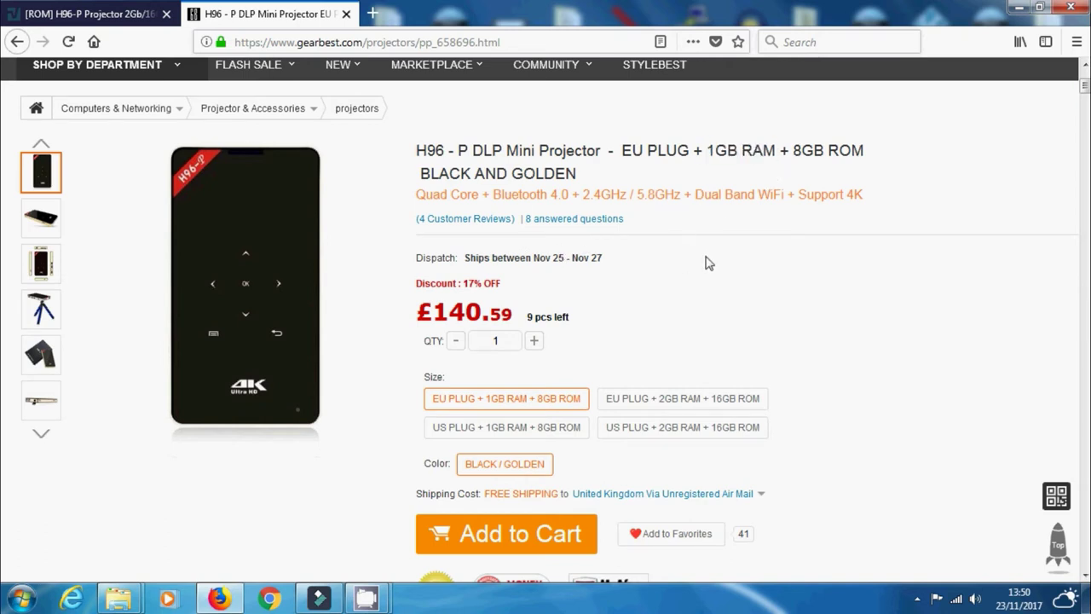
pyautogui.click(41, 309)
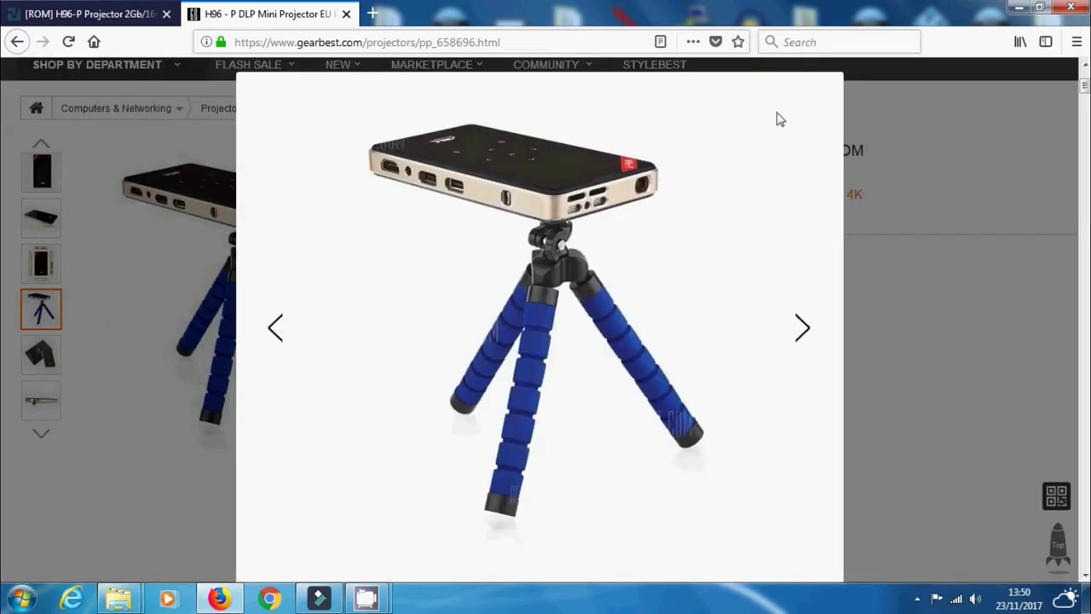
pyautogui.click(803, 328)
pyautogui.click(805, 331)
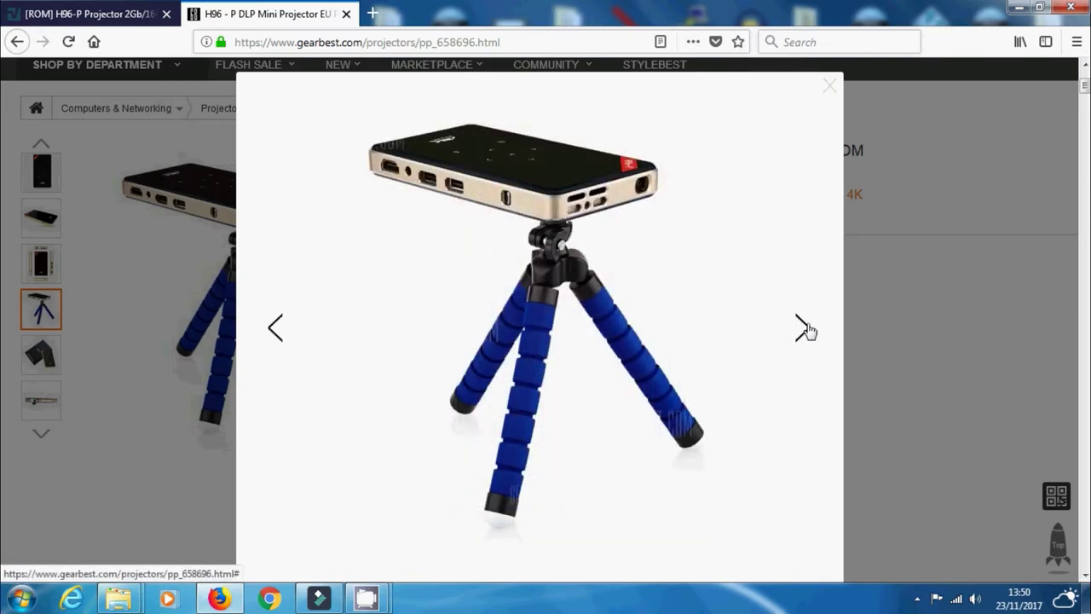
pyautogui.click(806, 331)
pyautogui.click(805, 331)
pyautogui.click(805, 330)
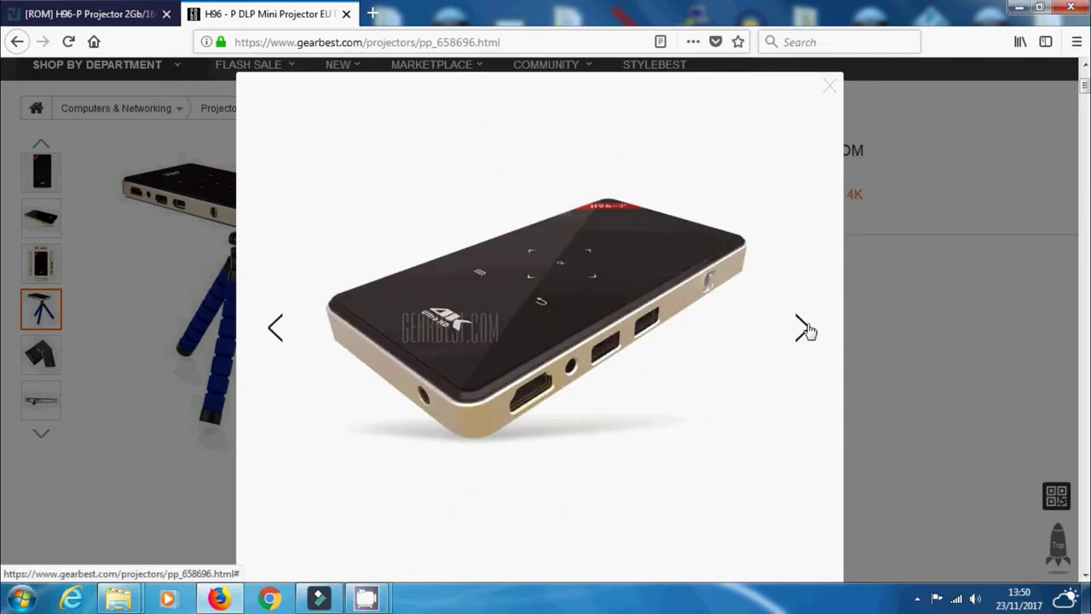
pyautogui.click(805, 331)
pyautogui.click(805, 330)
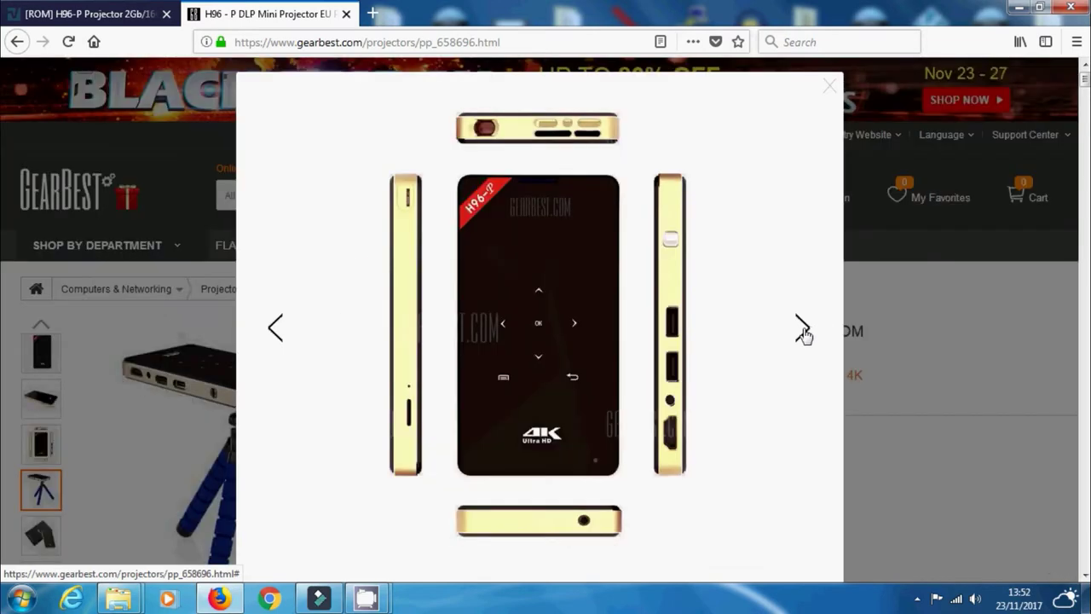
pyautogui.click(806, 334)
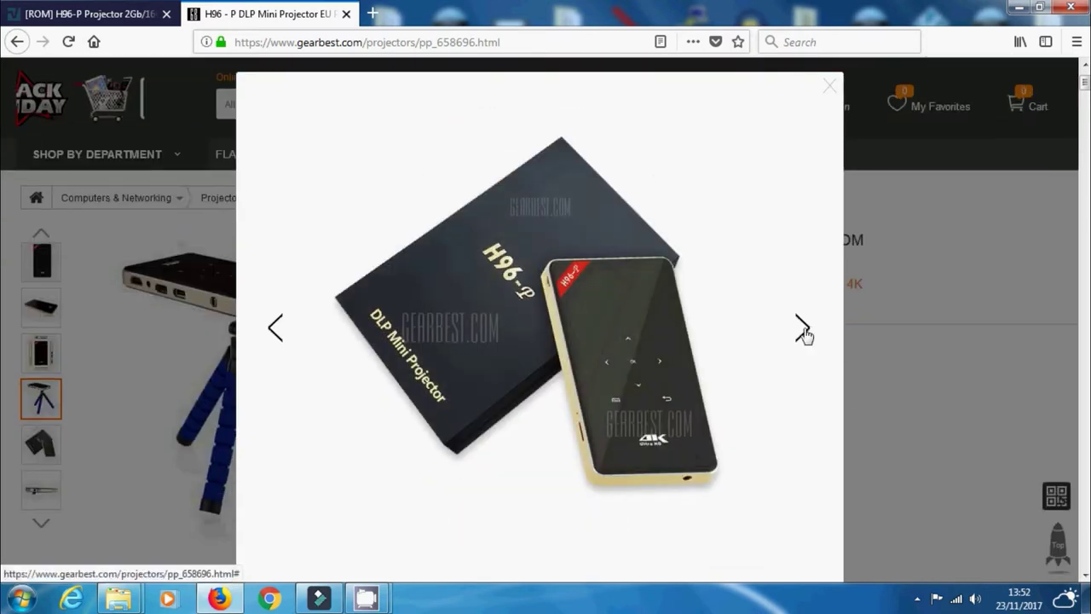
pyautogui.click(805, 334)
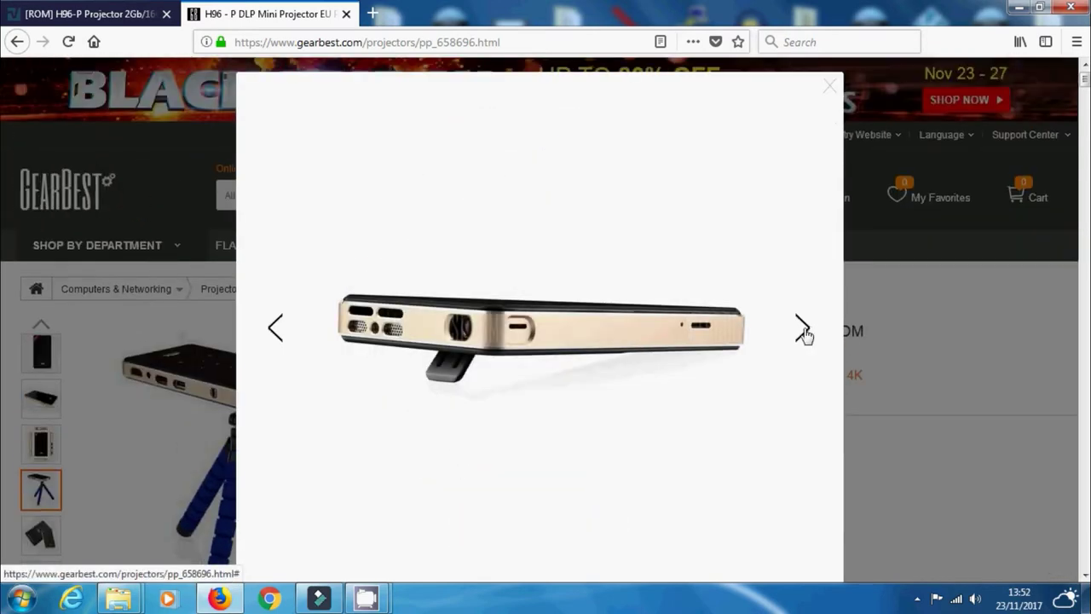
pyautogui.click(805, 333)
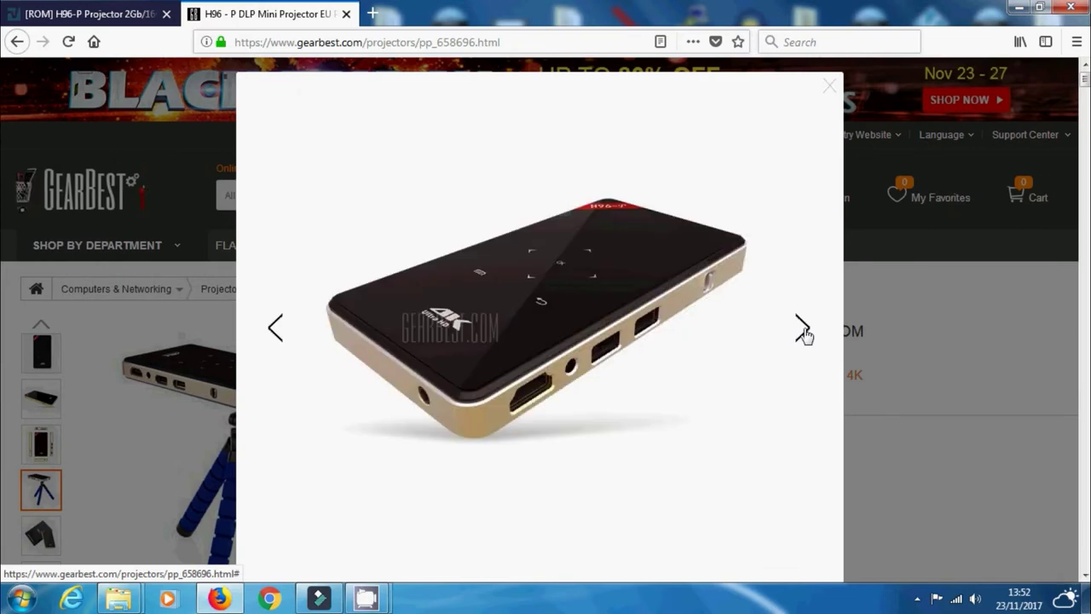
pyautogui.click(804, 332)
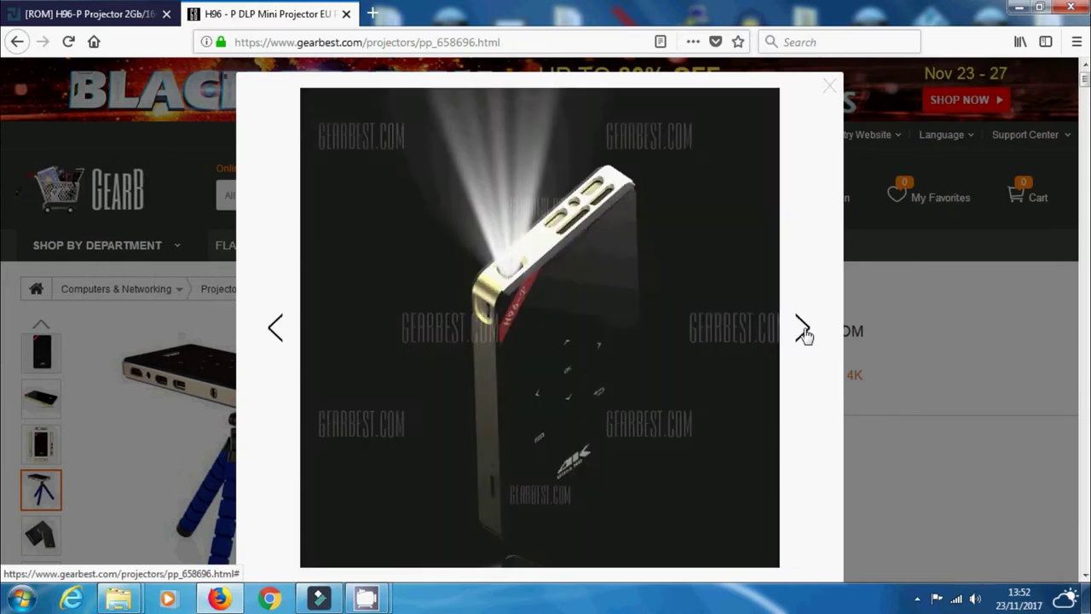
pyautogui.click(804, 333)
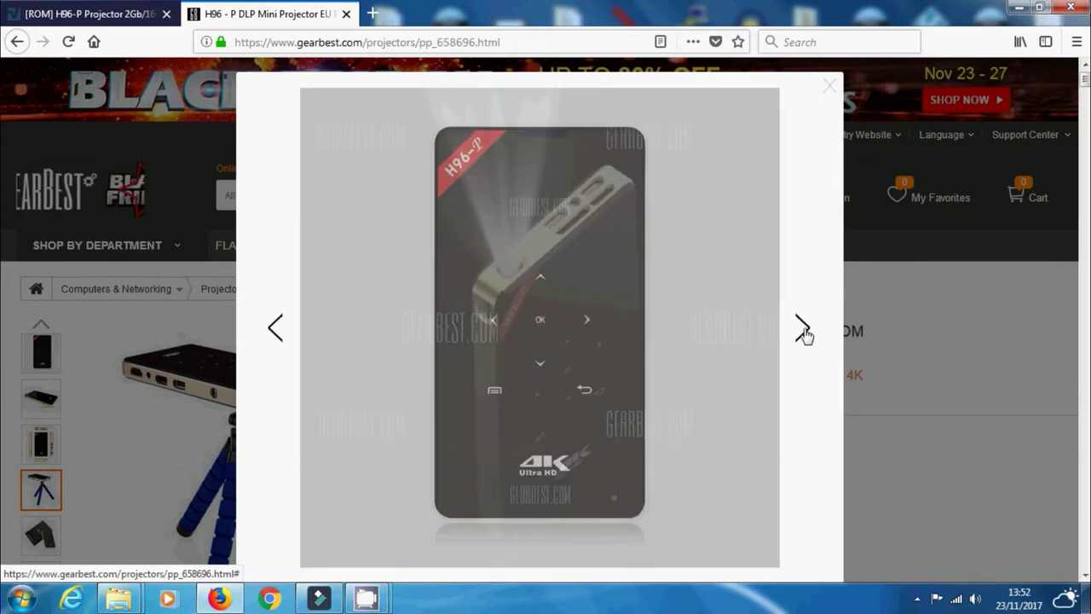
pyautogui.click(804, 333)
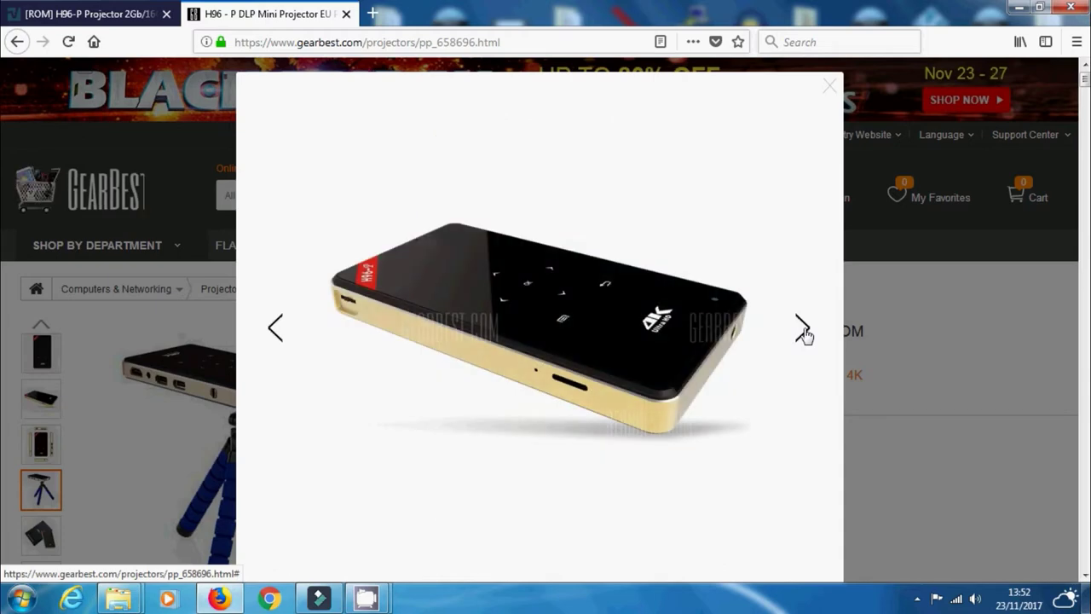
pyautogui.click(804, 332)
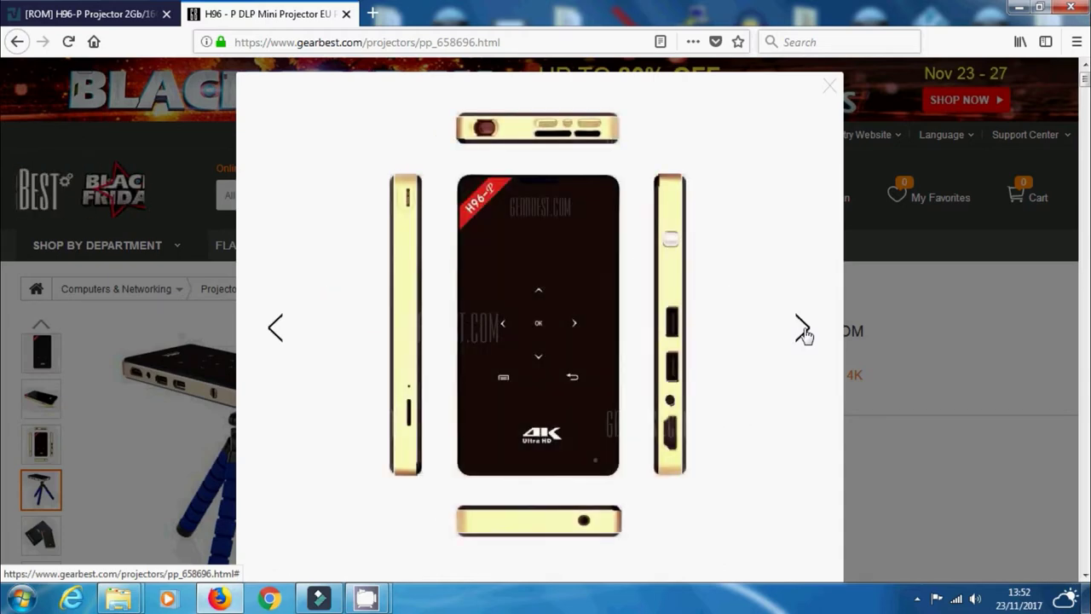
pyautogui.scroll(-2, 804, 333)
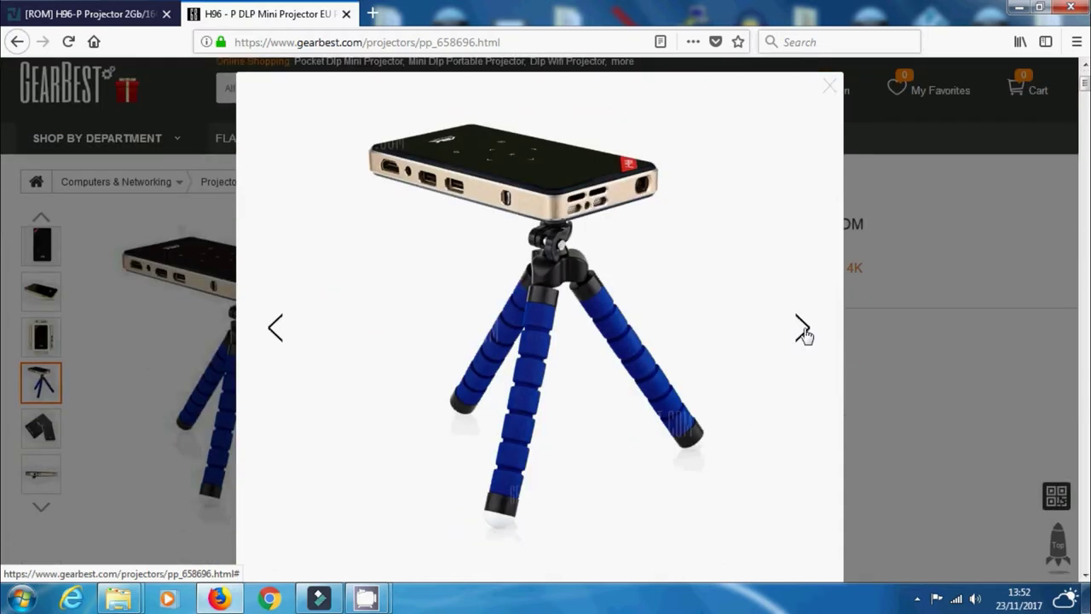
pyautogui.click(804, 332)
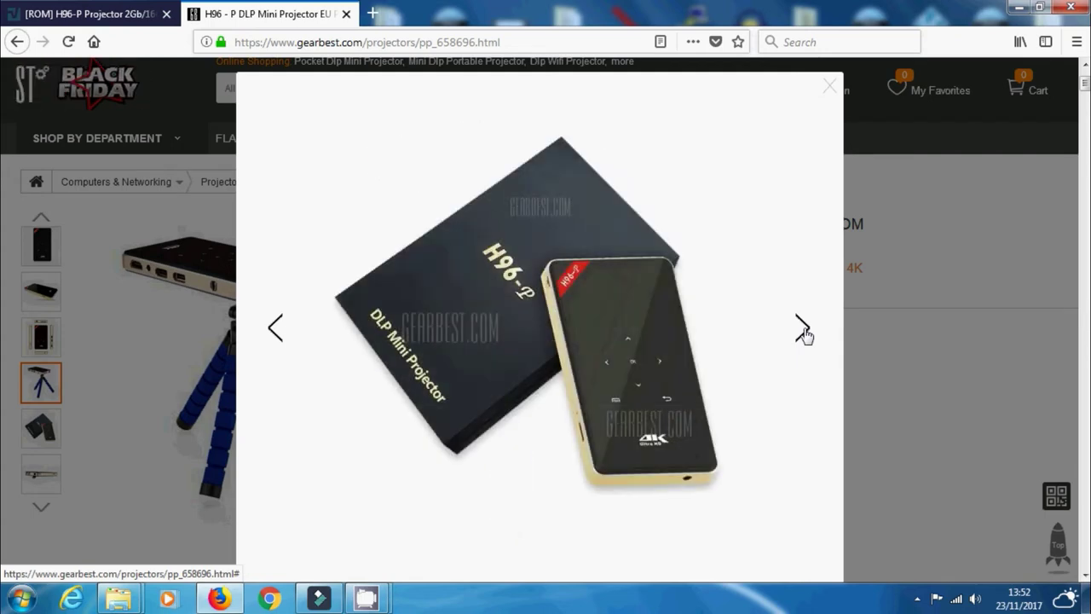
pyautogui.click(833, 94)
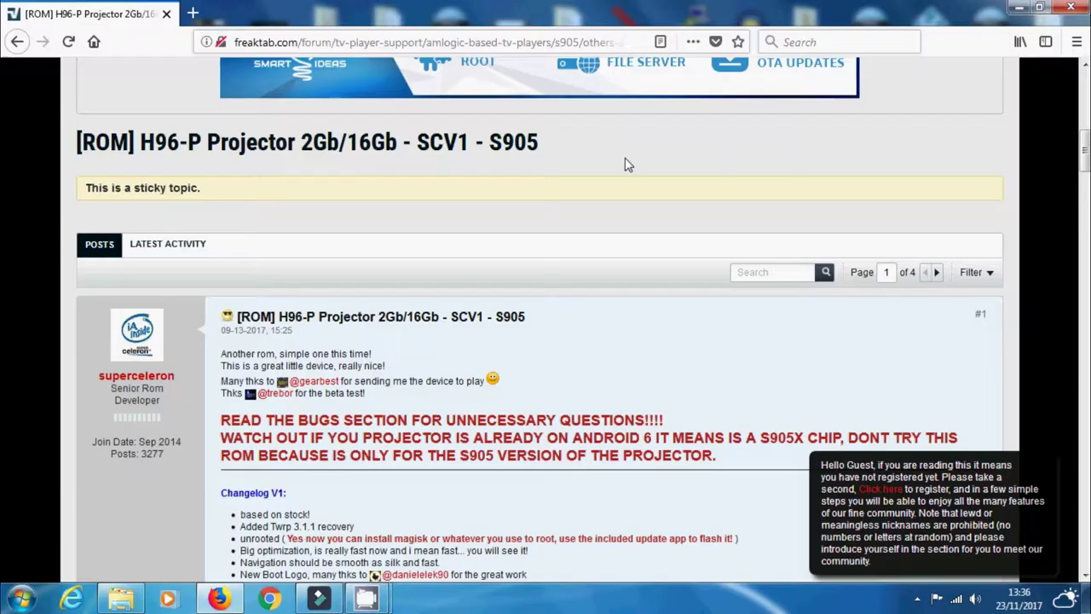
# Examine the title, chip warning and V1 changelog of the FreakTab H96-P Projector 2Gb/16Gb SCV1 S905 ROM thread.
pyautogui.moveTo(286, 143); pyautogui.dragTo(589, 159)
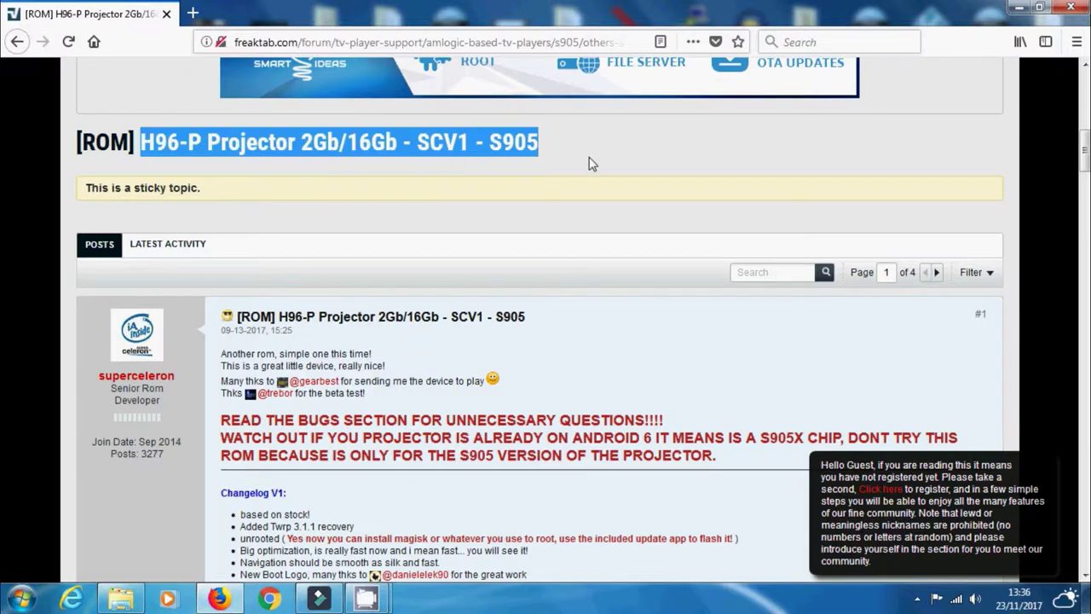
pyautogui.click(574, 246)
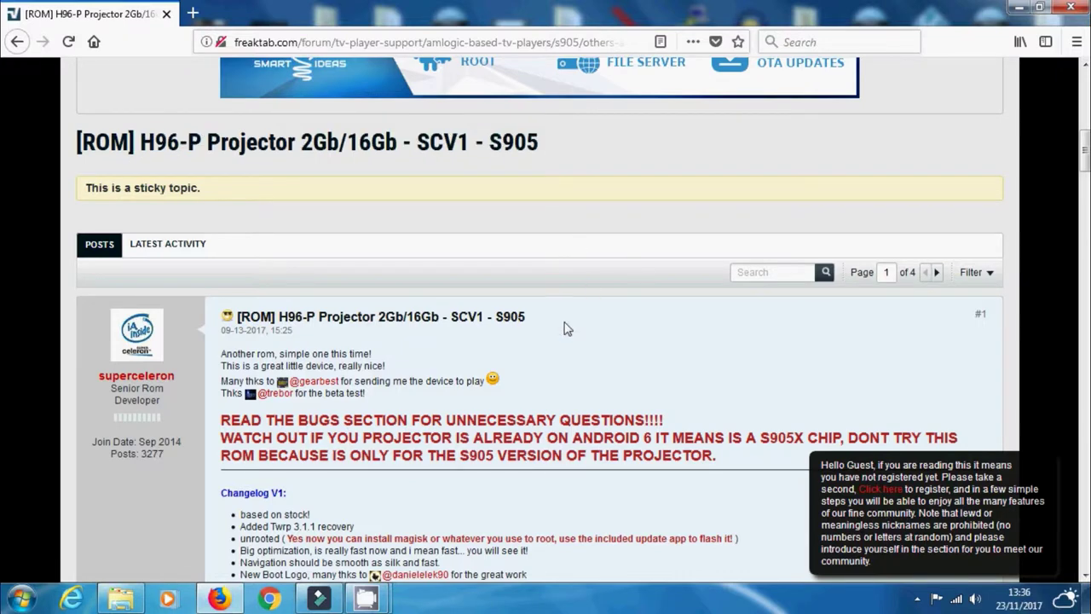
pyautogui.scroll(-3, 545, 341)
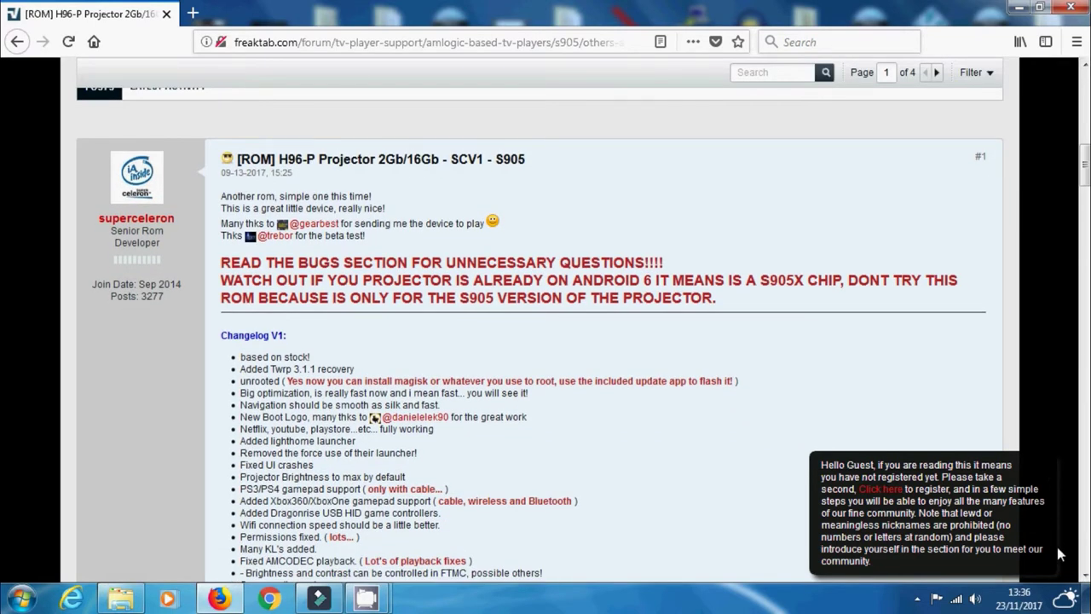
pyautogui.scroll(-3, 651, 415)
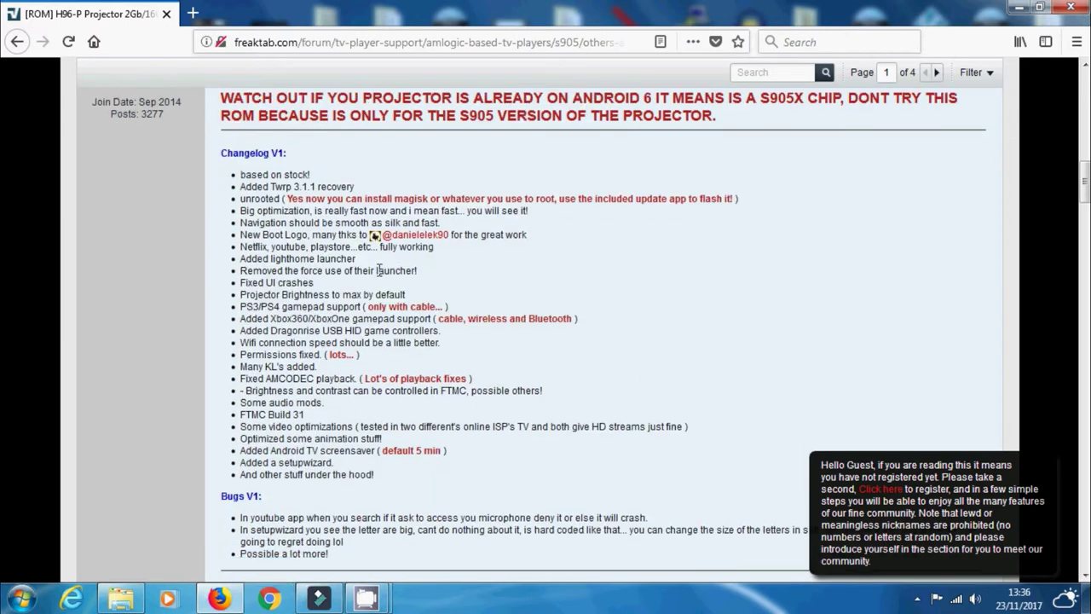
pyautogui.scroll(5, 345, 266)
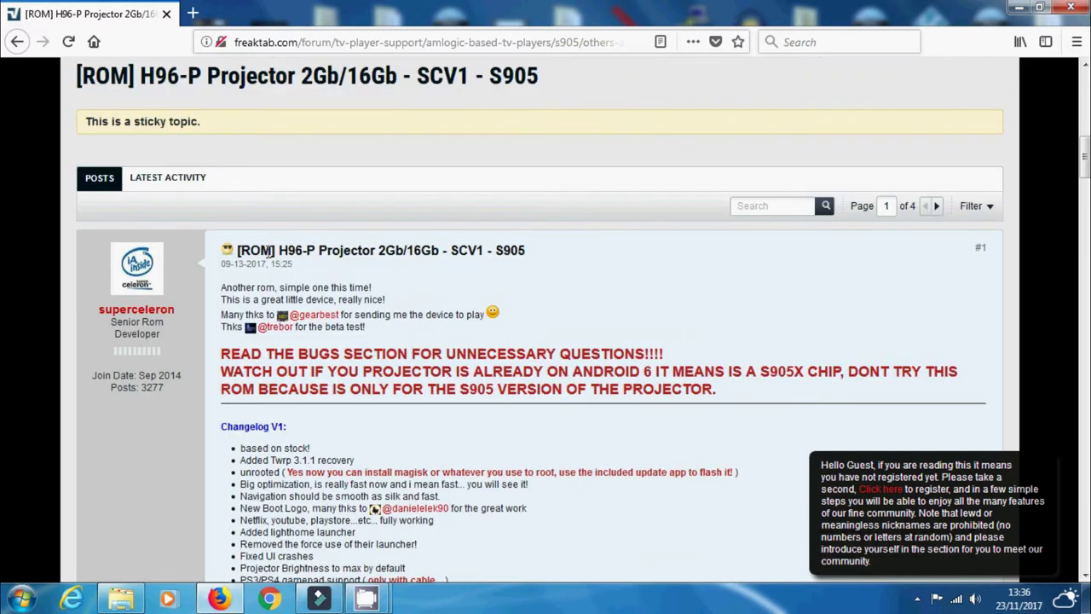
# Examine the ROM post's heading, bug list, image download, flashing instructions and closing warnings, plus the follow-up post.
pyautogui.moveTo(278, 251); pyautogui.dragTo(528, 251)
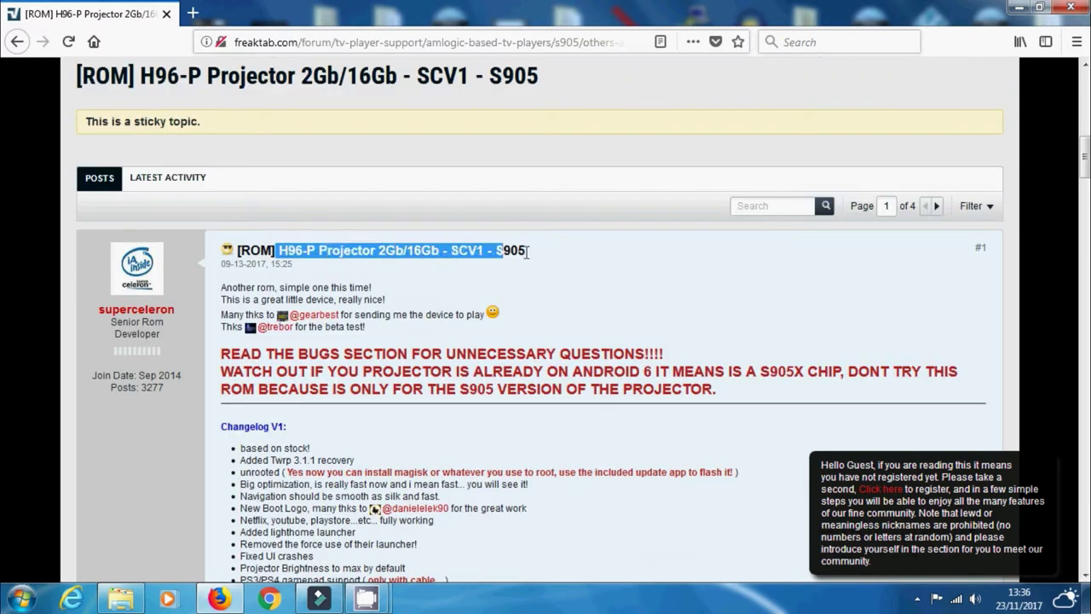
pyautogui.click(444, 358)
pyautogui.scroll(-15, 444, 361)
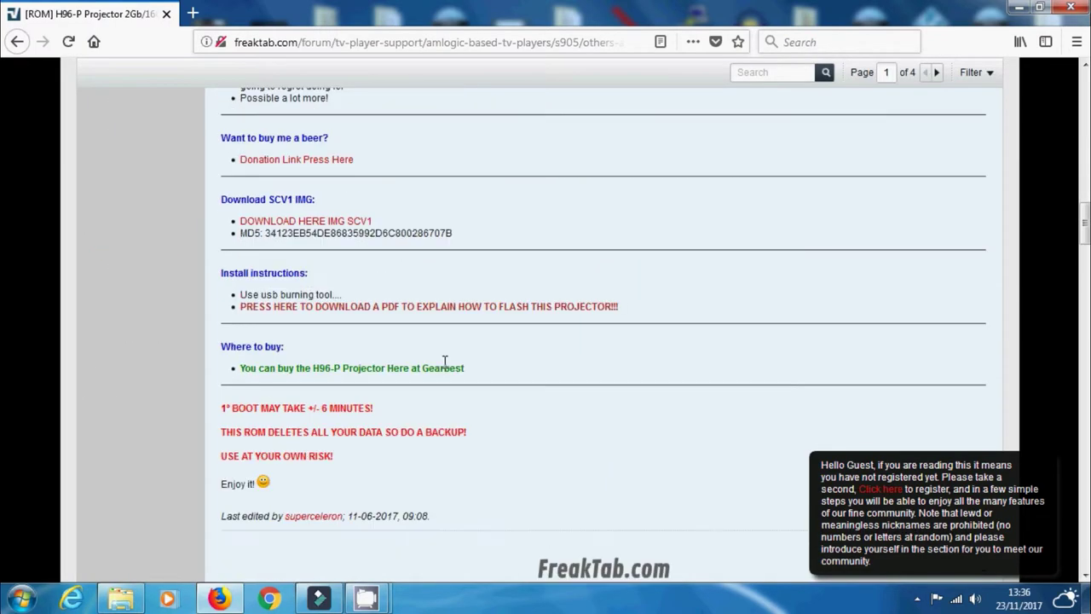
pyautogui.scroll(3, 444, 361)
pyautogui.scroll(4, 443, 368)
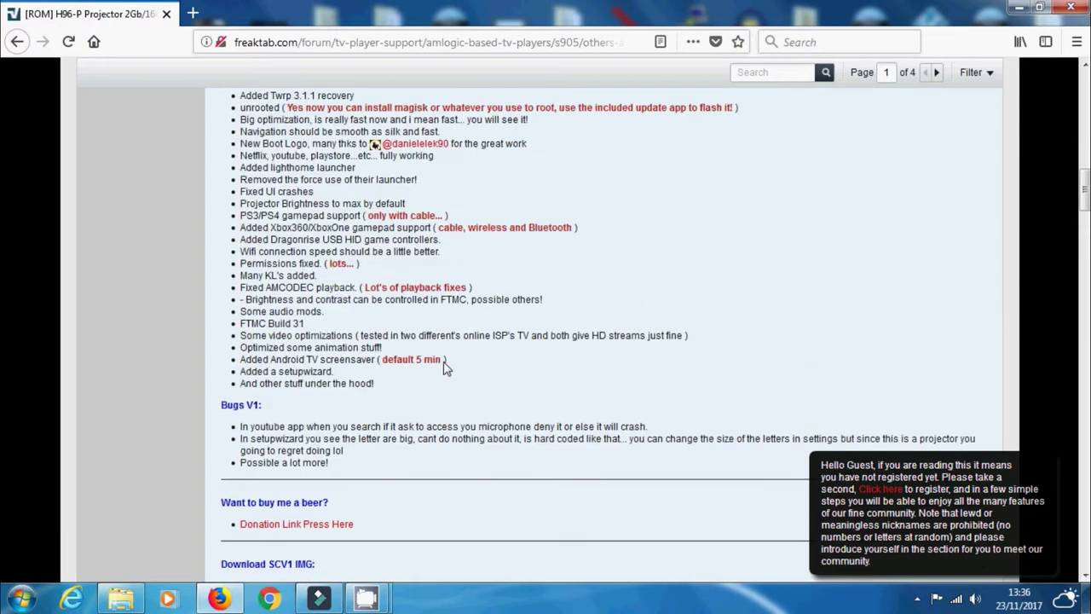
pyautogui.scroll(-10, 444, 365)
pyautogui.scroll(-4, 442, 365)
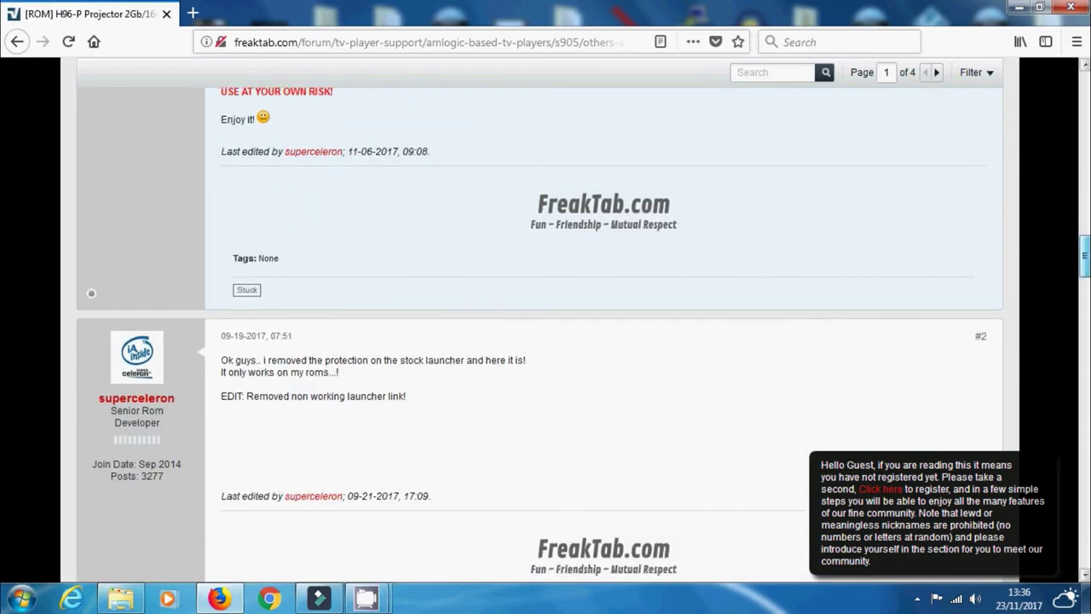
pyautogui.scroll(15, 442, 365)
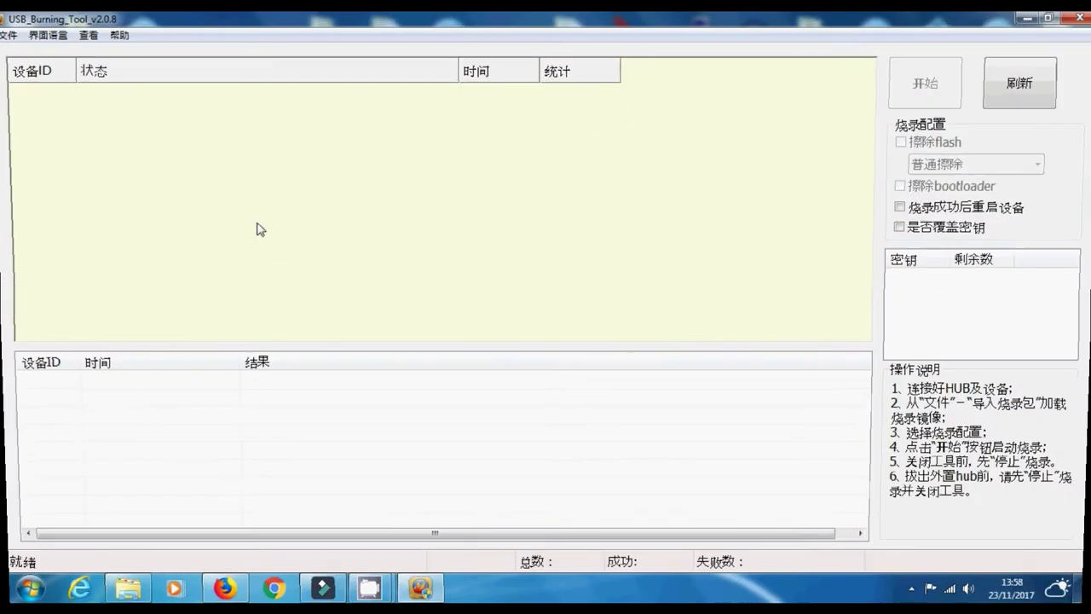
# In USB_Burning_Tool, switch the interface language to English.
pyautogui.click(54, 24)
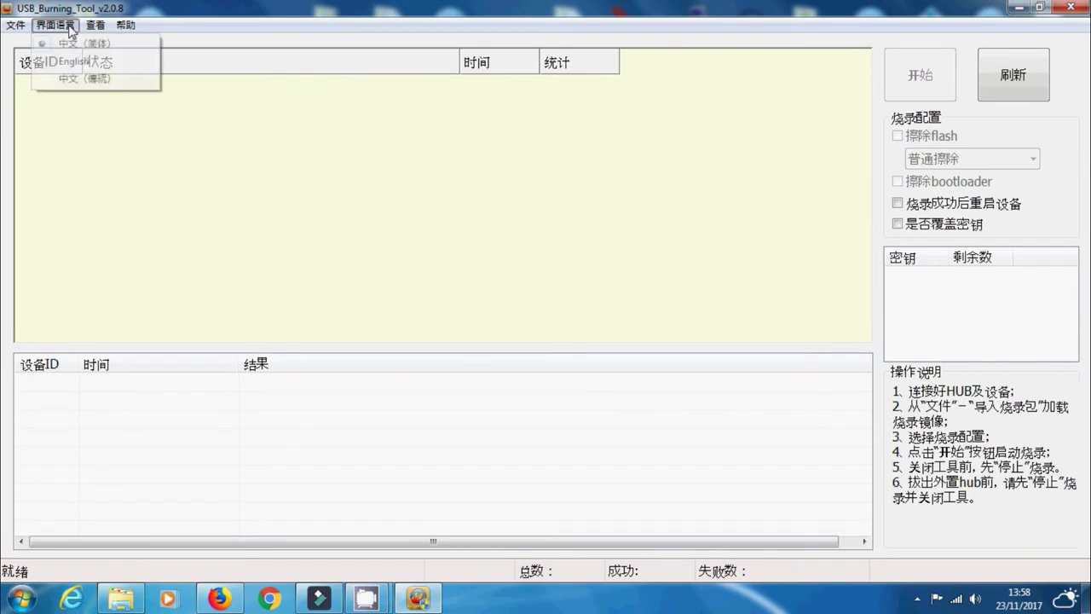
pyautogui.click(75, 59)
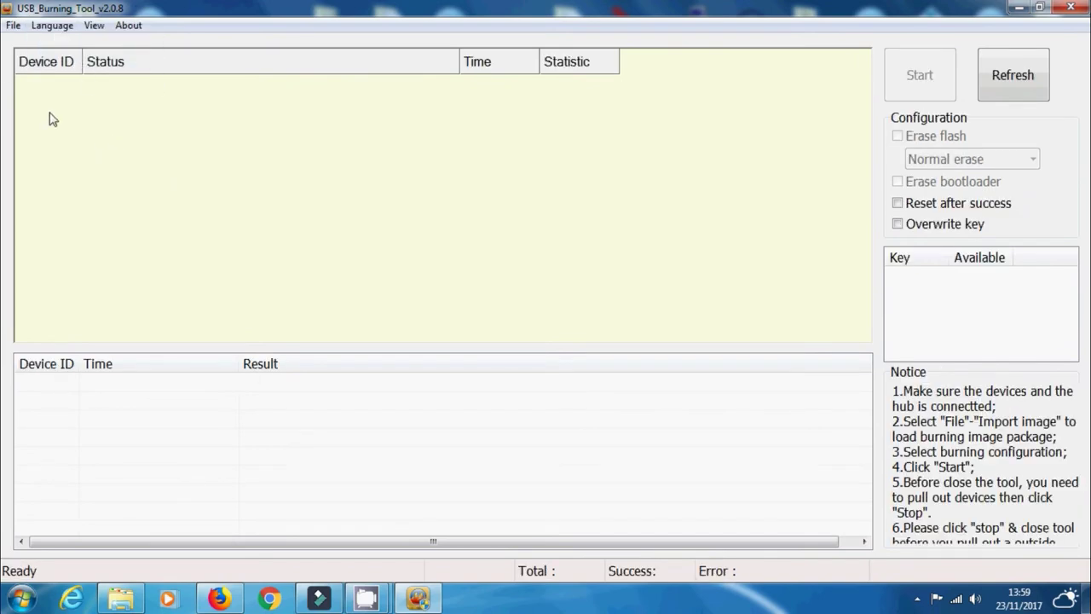
# Import the H96-P Super Celeron.img burning package from the Desktop and start the burning process.
pyautogui.click(12, 27)
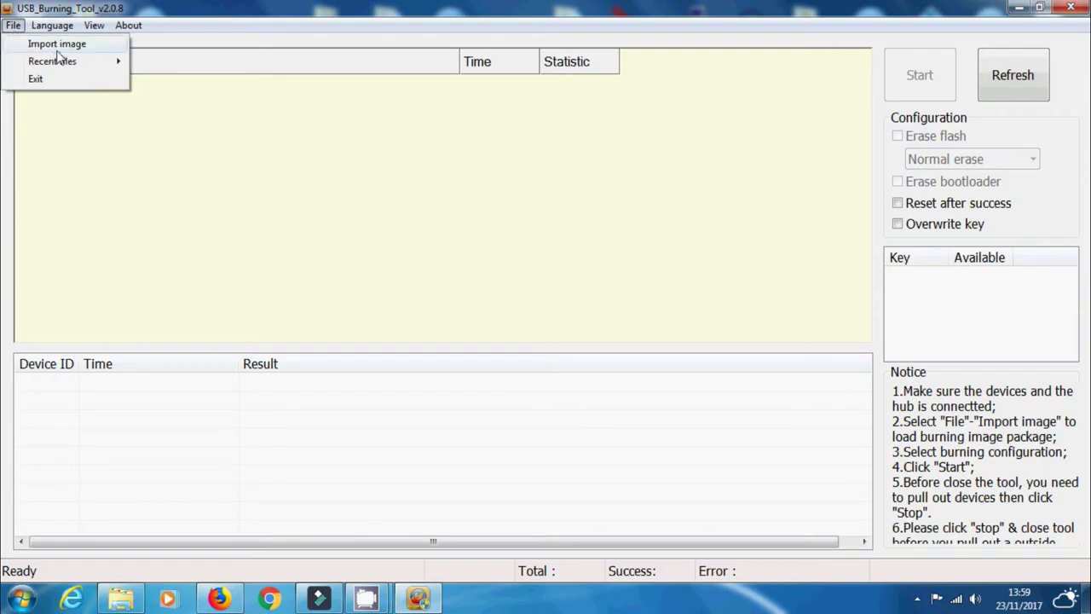
pyautogui.click(56, 43)
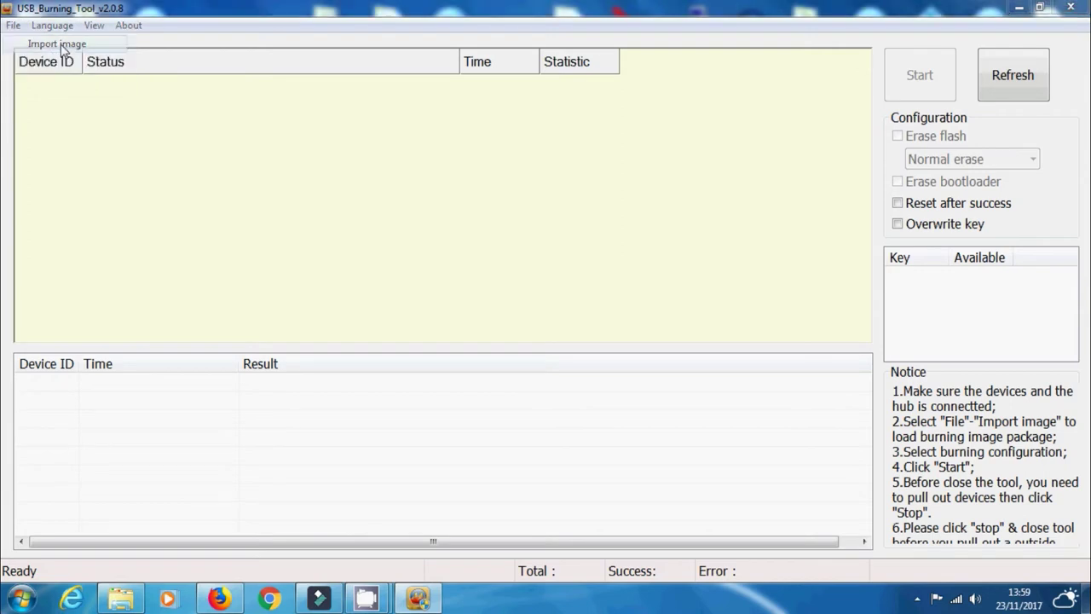
pyautogui.click(332, 196)
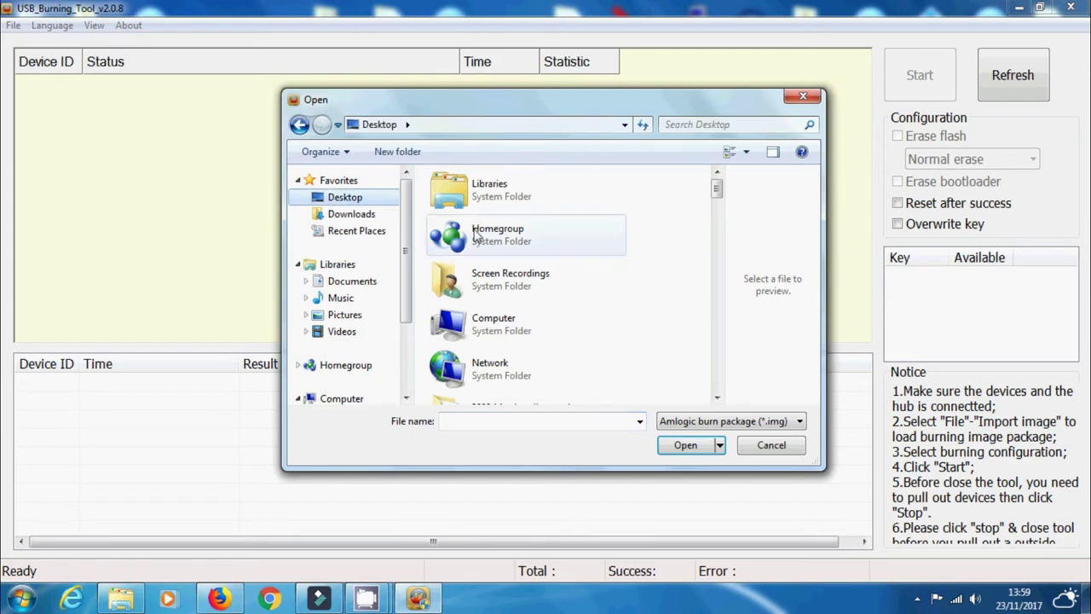
pyautogui.moveTo(716, 189); pyautogui.dragTo(717, 365)
pyautogui.click(541, 348)
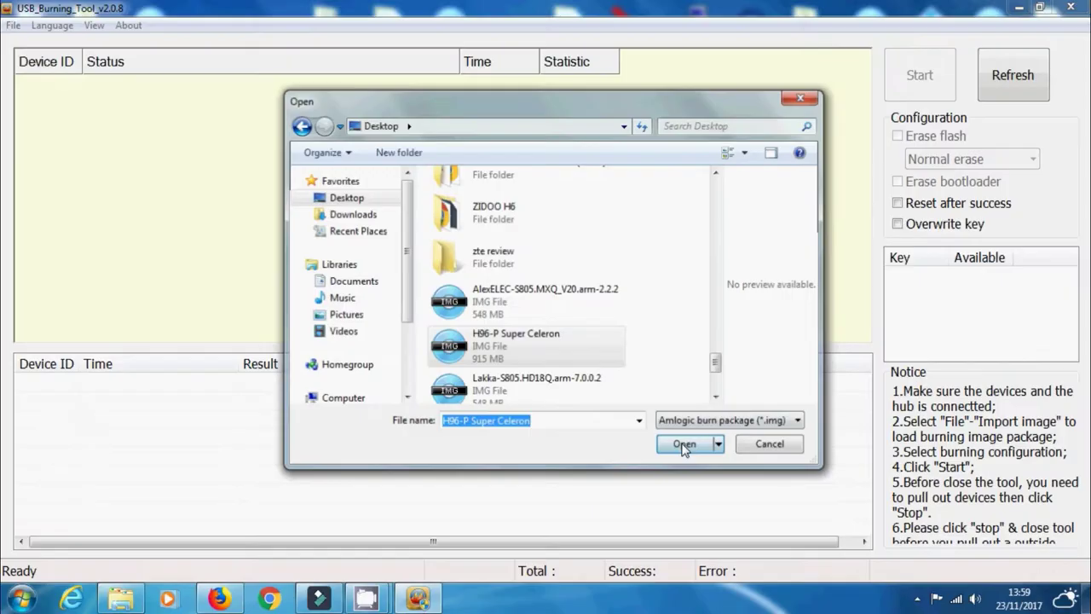
pyautogui.click(689, 443)
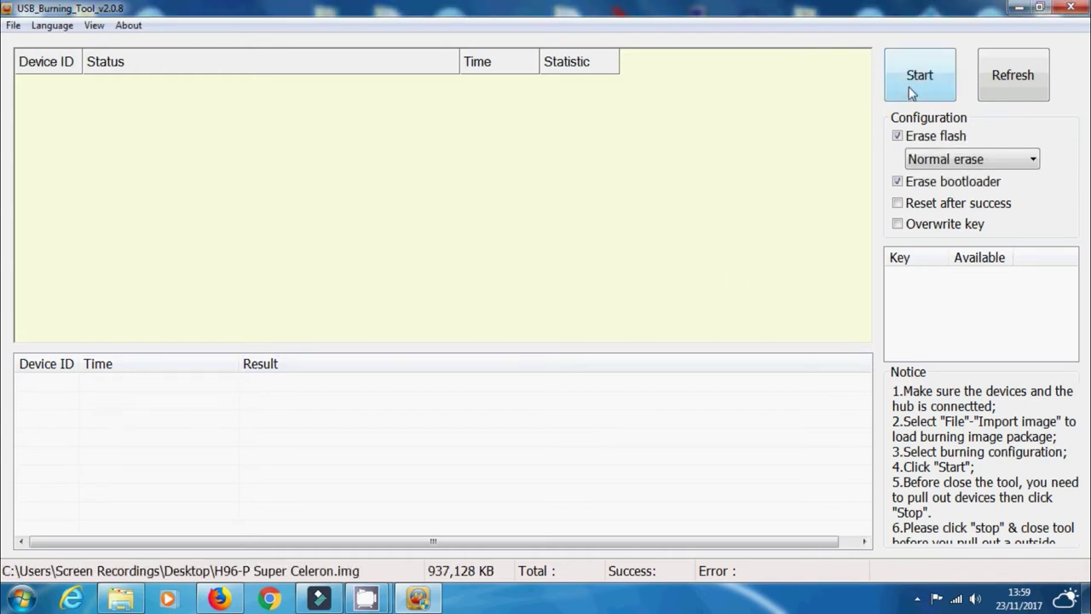
pyautogui.click(921, 74)
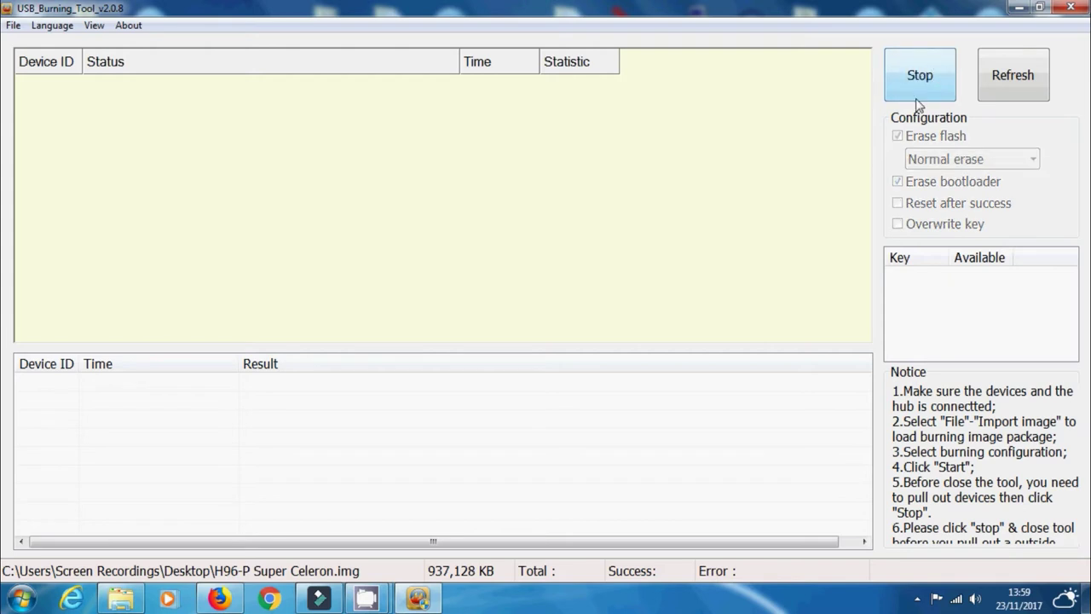